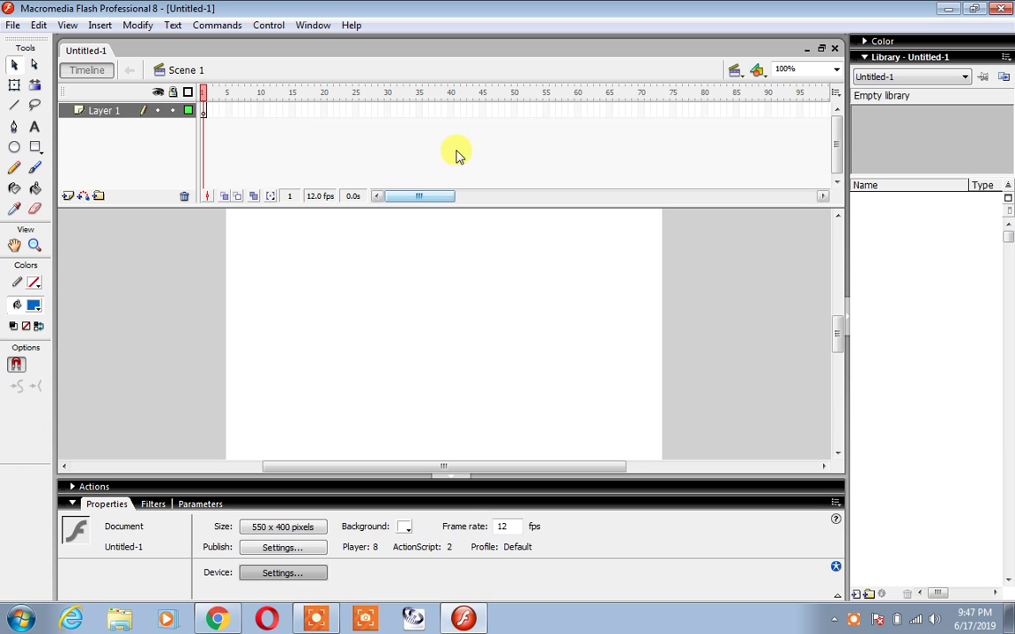
Draw a solid blue circle without an outline in the stage's upper-left corner on Layer 1.
click(446, 476)
key(ctrl+2)
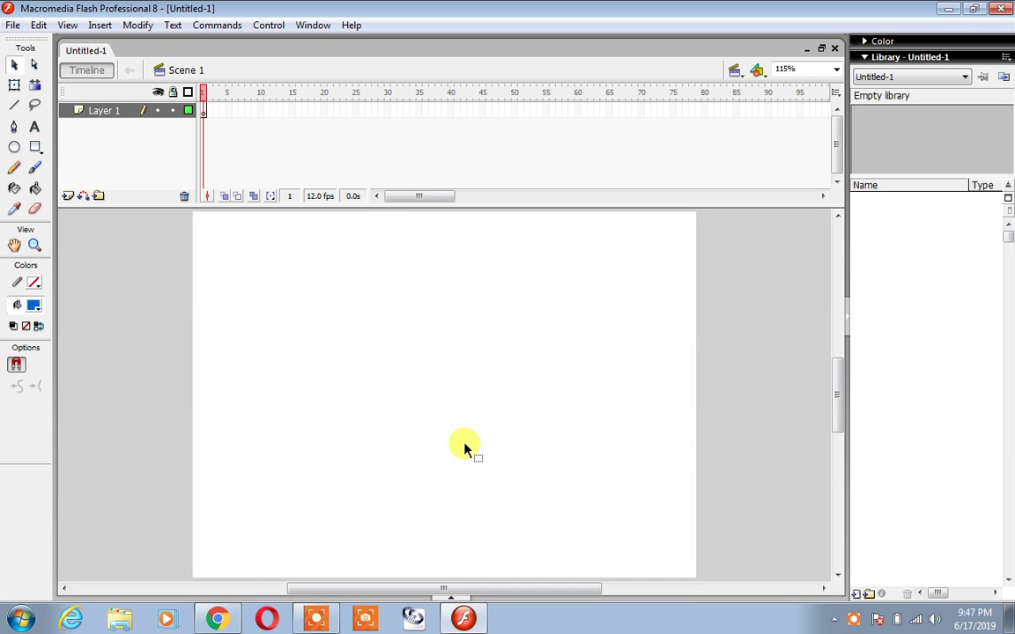
click(14, 147)
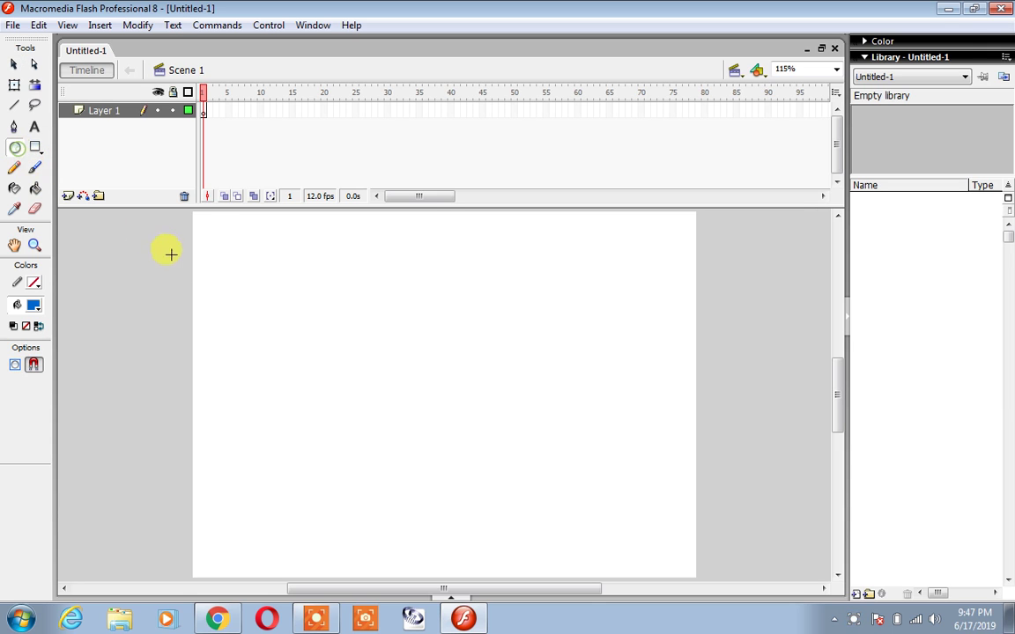
drag(200, 219, 285, 303)
click(14, 65)
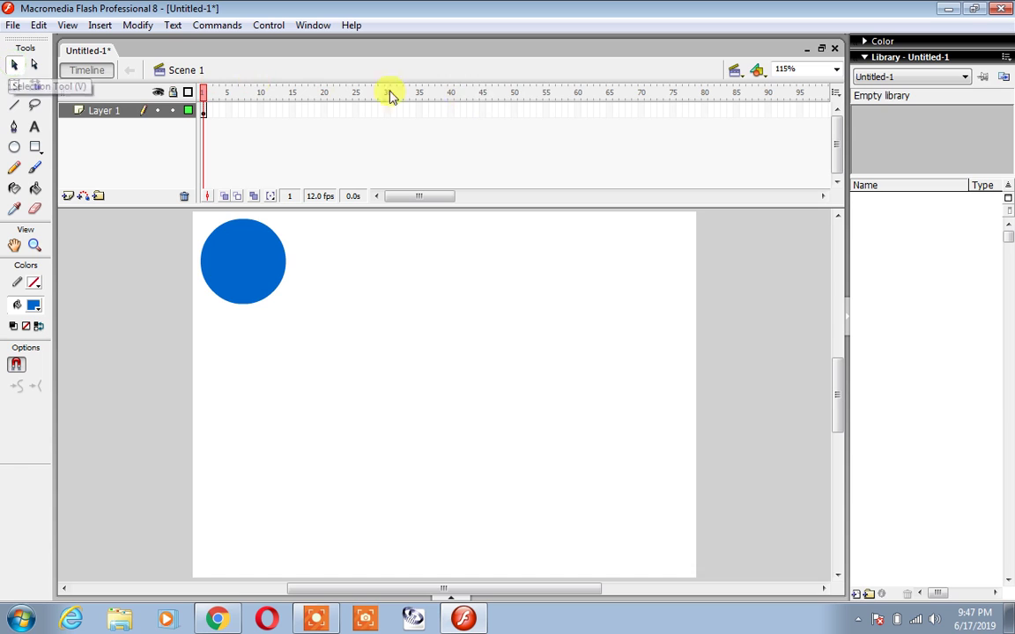
Insert a keyframe at frame 65 of Layer 1 and move the circle to the stage's lower-right corner.
click(607, 110)
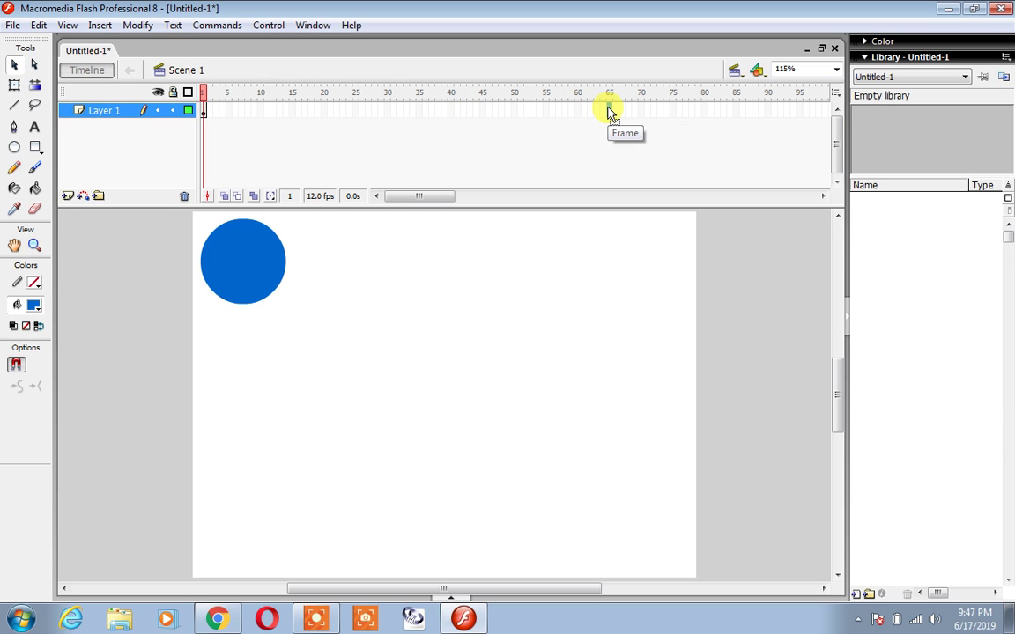
key(F6)
drag(245, 283, 649, 533)
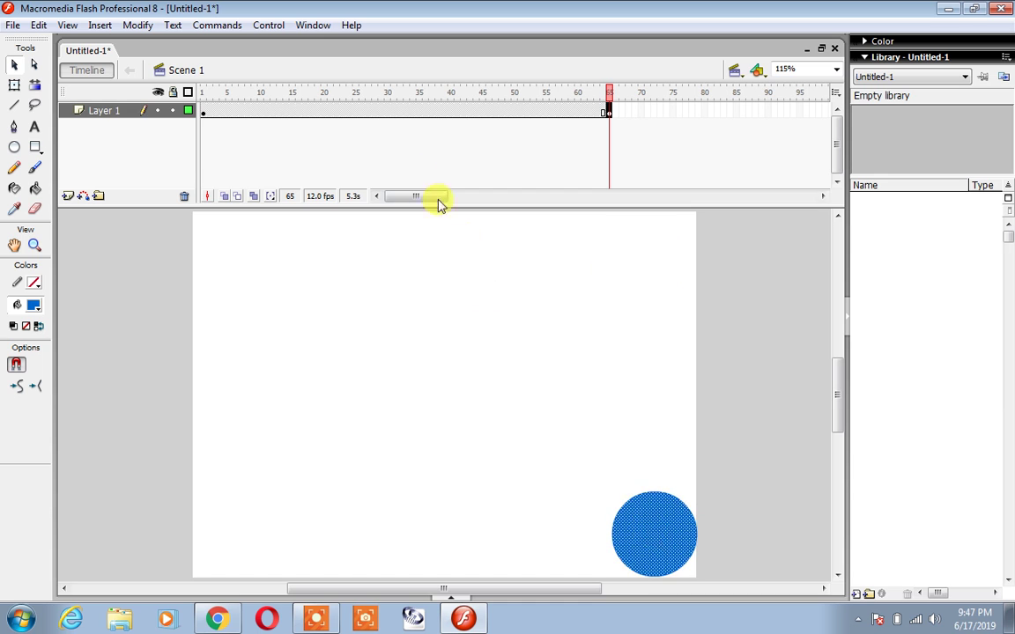
Create a motion tween between the two keyframes of Layer 1 and preview the movie.
right_click(399, 112)
click(458, 122)
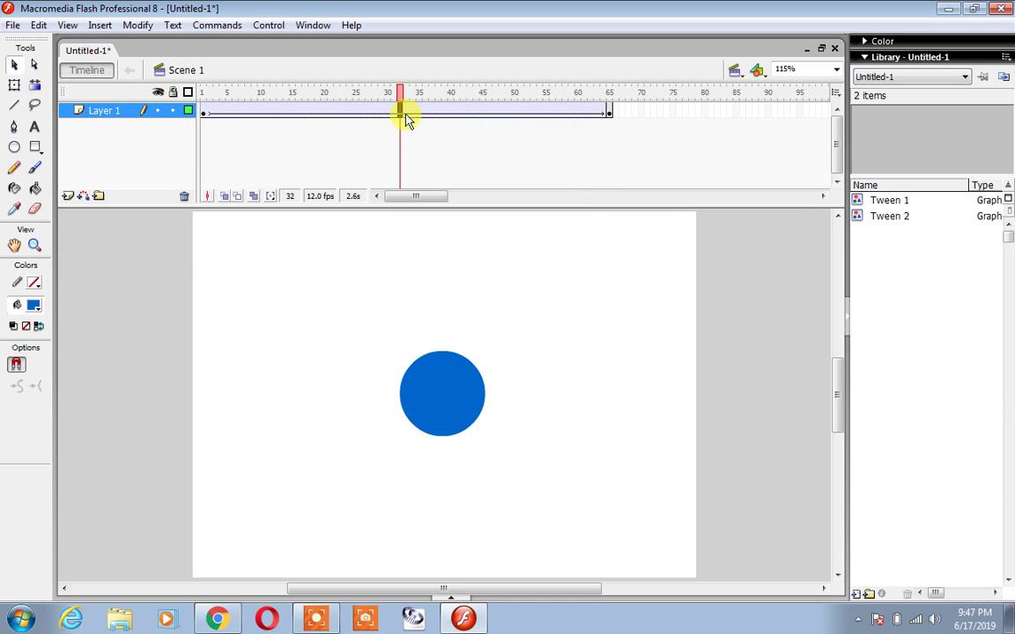
key(ctrl+Return)
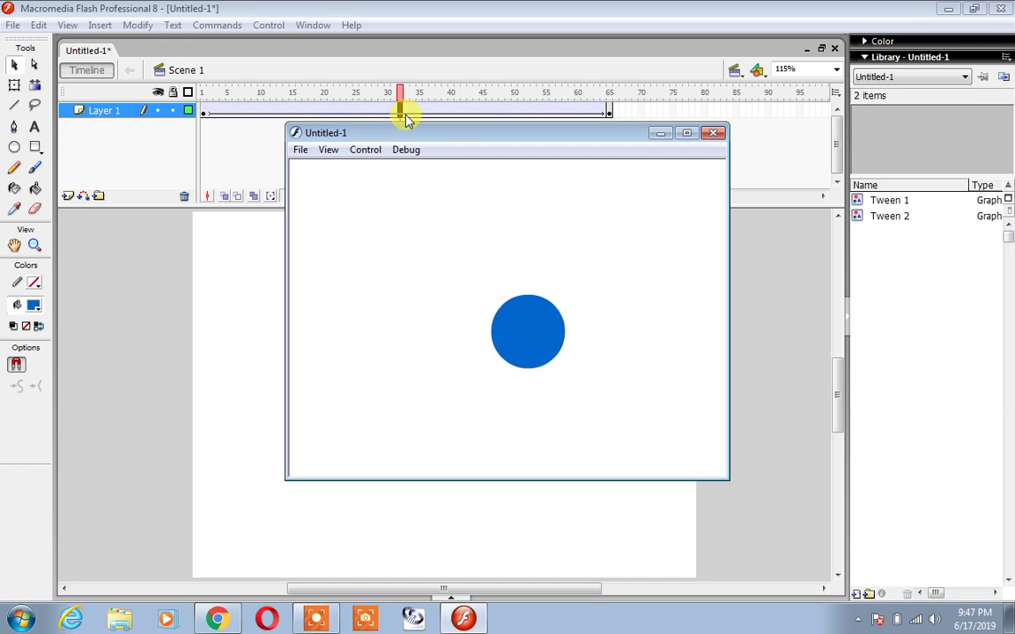
click(713, 133)
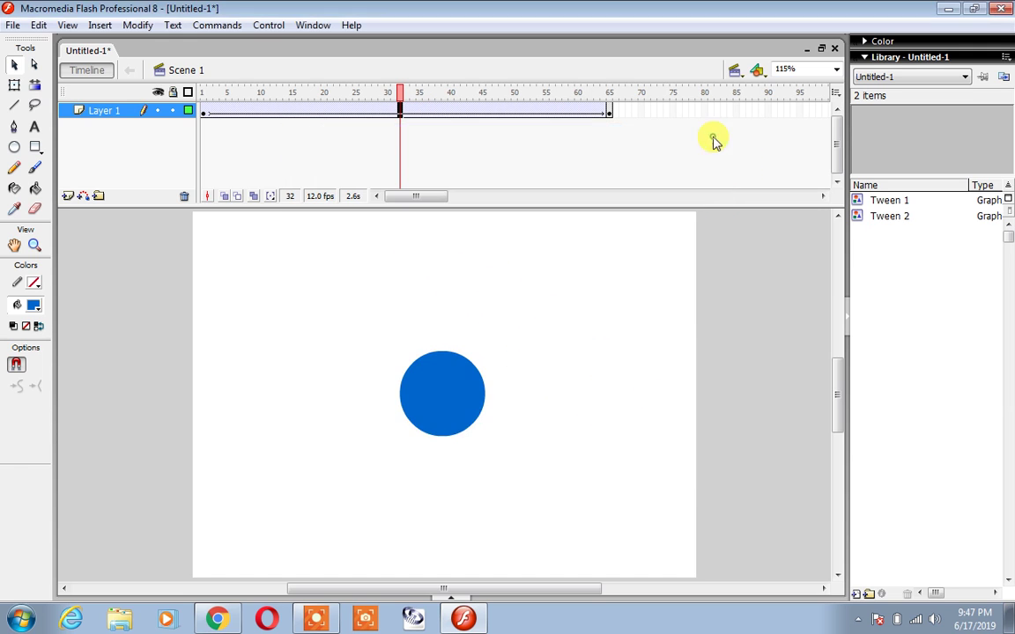
Add a layer above Layer 1 and draw a blue square in the stage's lower-left corner at its frame 1.
click(68, 196)
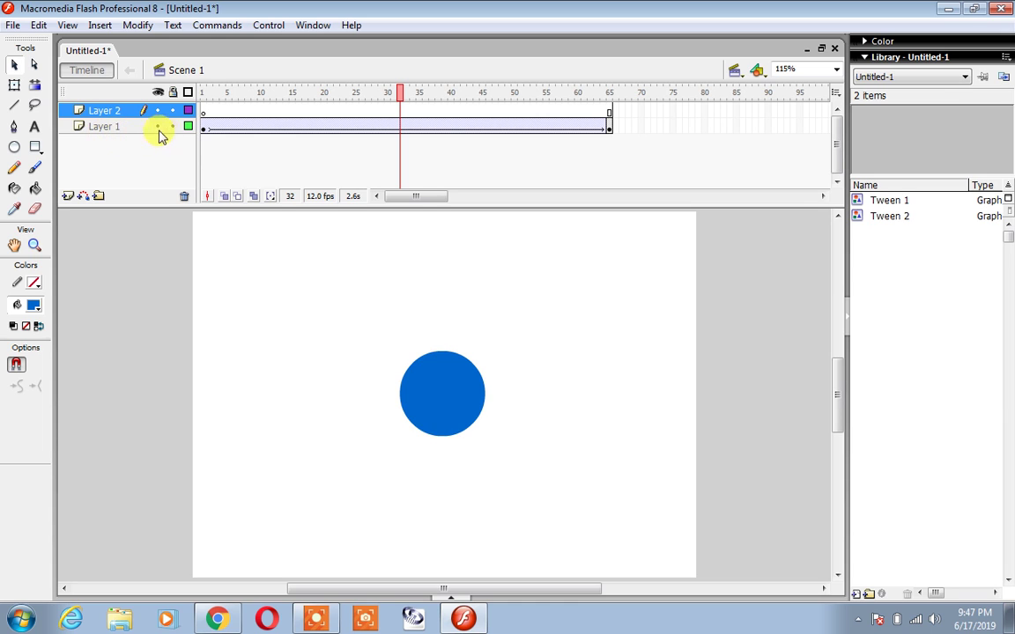
click(204, 117)
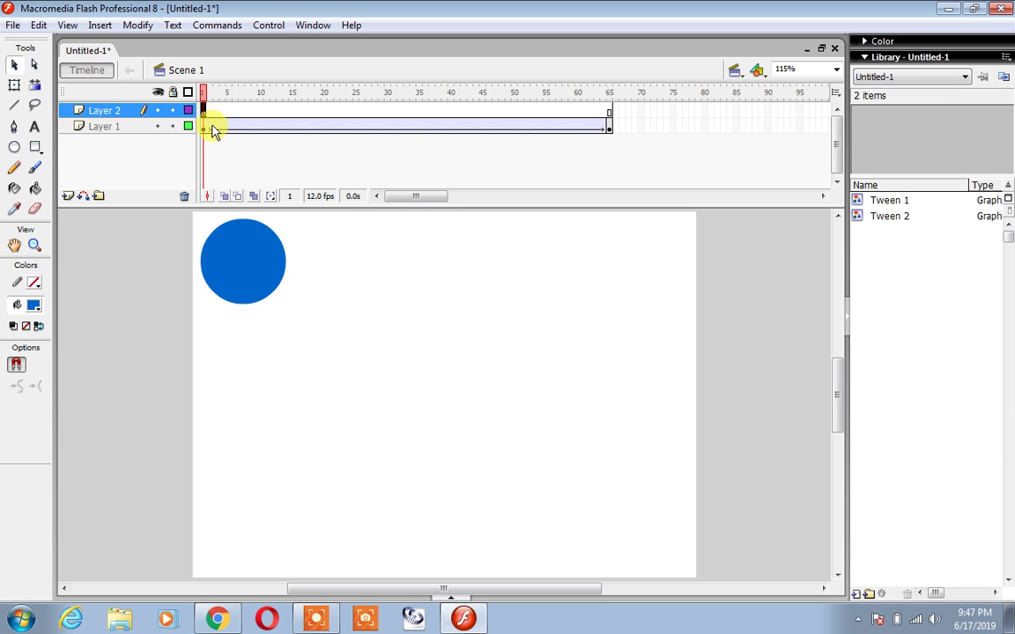
click(35, 148)
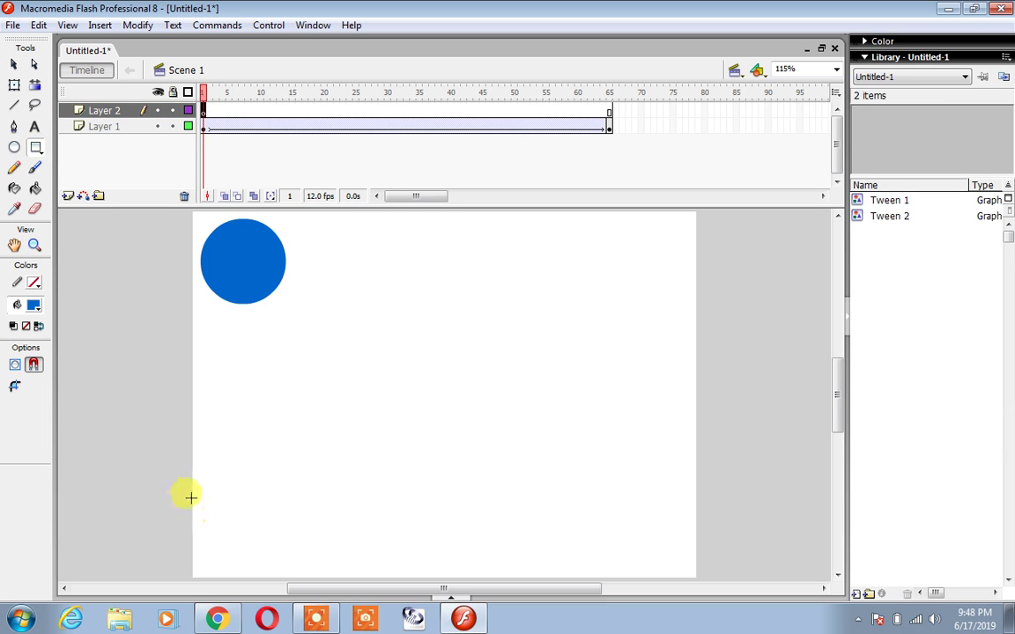
drag(192, 495, 272, 575)
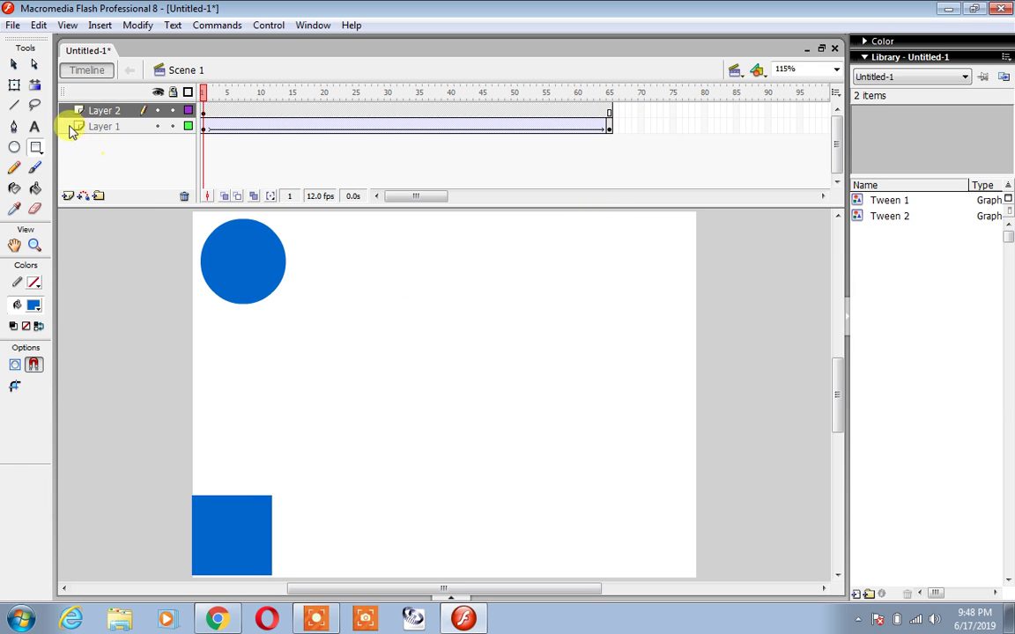
Fill the square on Layer 2 with the red-to-black radial gradient.
click(16, 64)
click(222, 509)
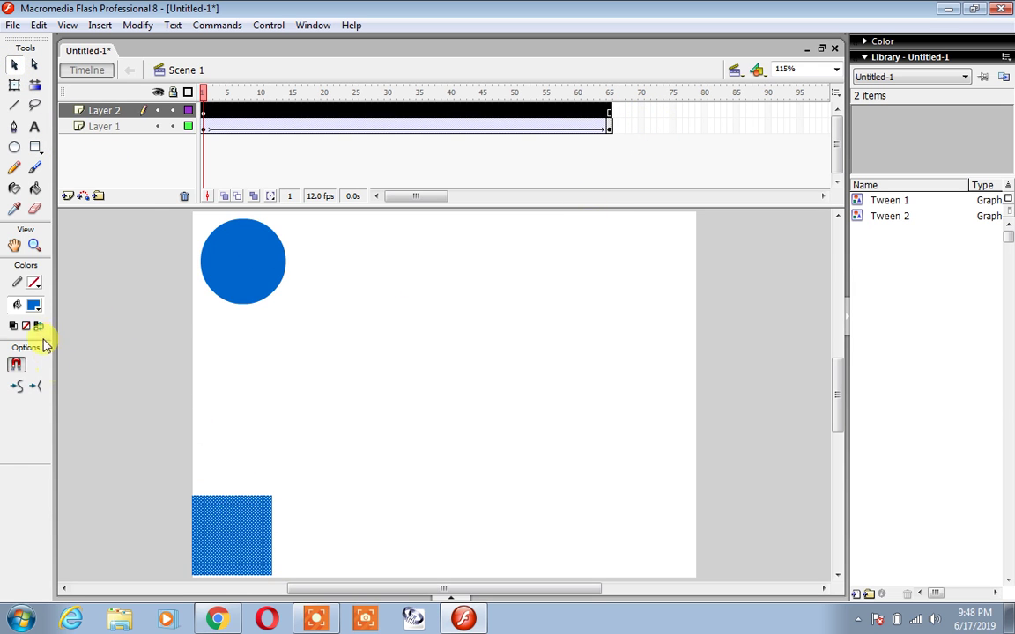
click(35, 306)
click(41, 476)
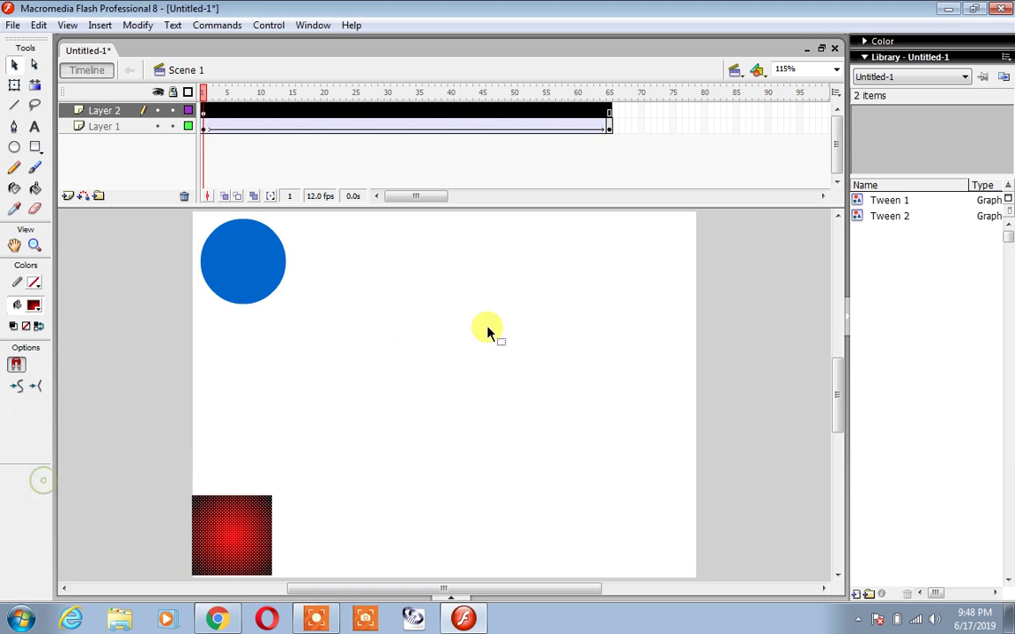
Insert a keyframe at frame 65 of Layer 2 and move the square to the stage's upper-right corner.
click(609, 113)
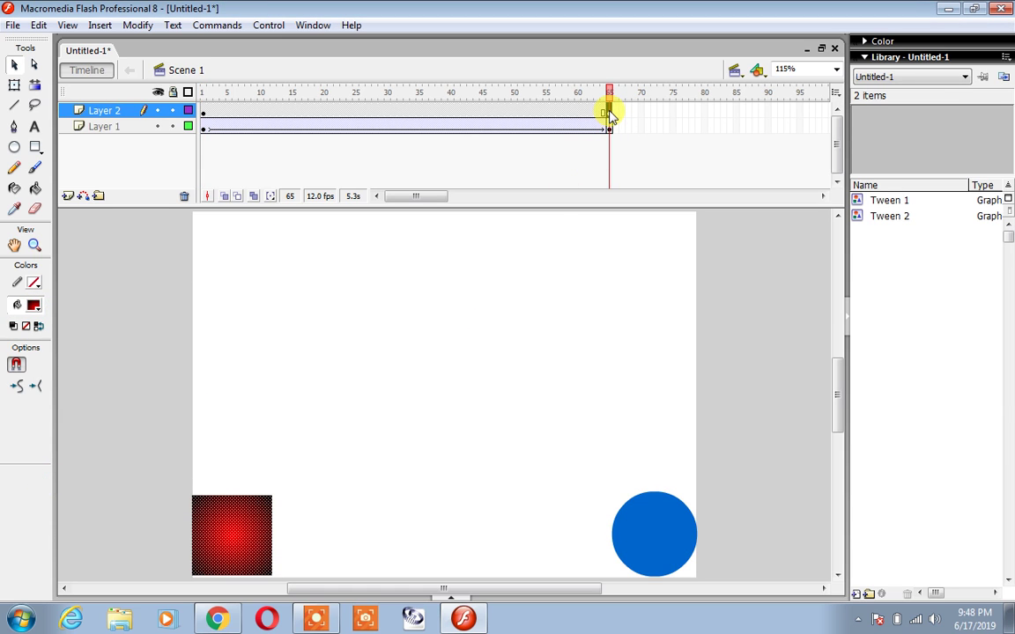
drag(250, 523, 661, 253)
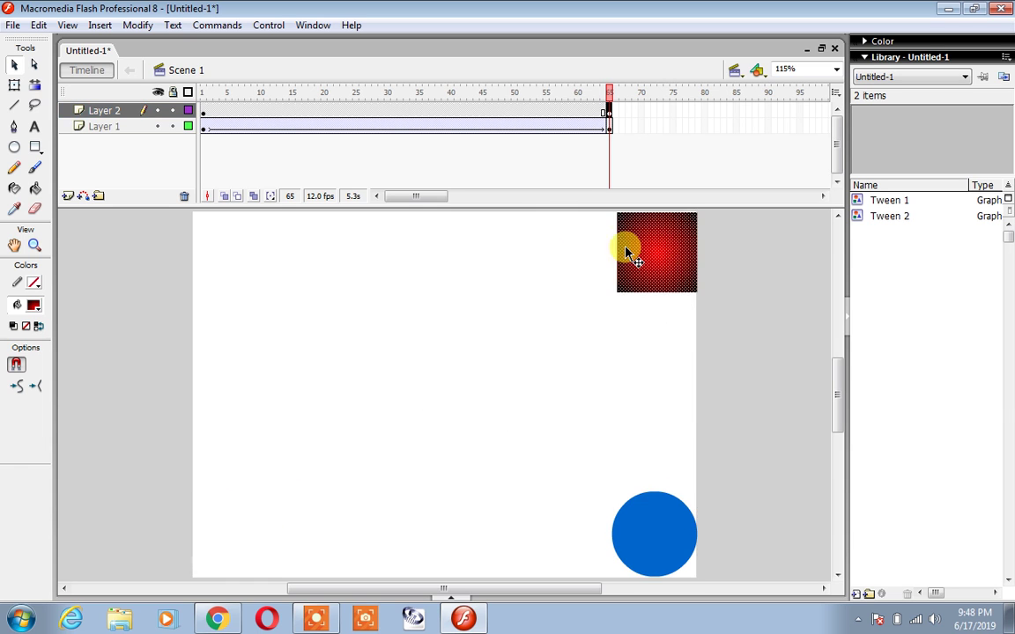
Create a motion tween for the square on Layer 2 and preview both animations together.
right_click(420, 111)
click(464, 122)
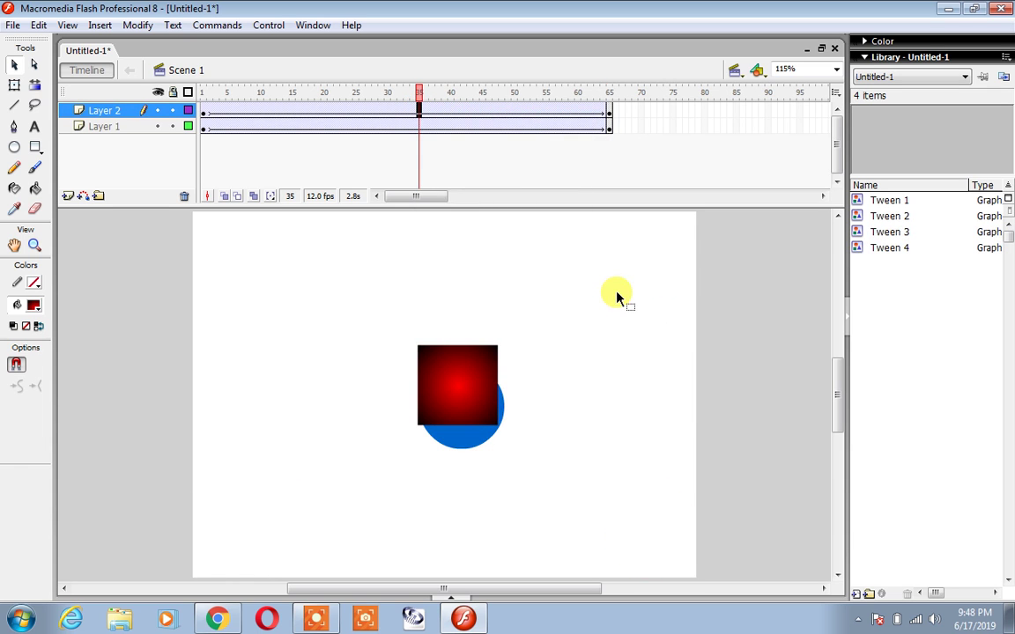
key(ctrl+Return)
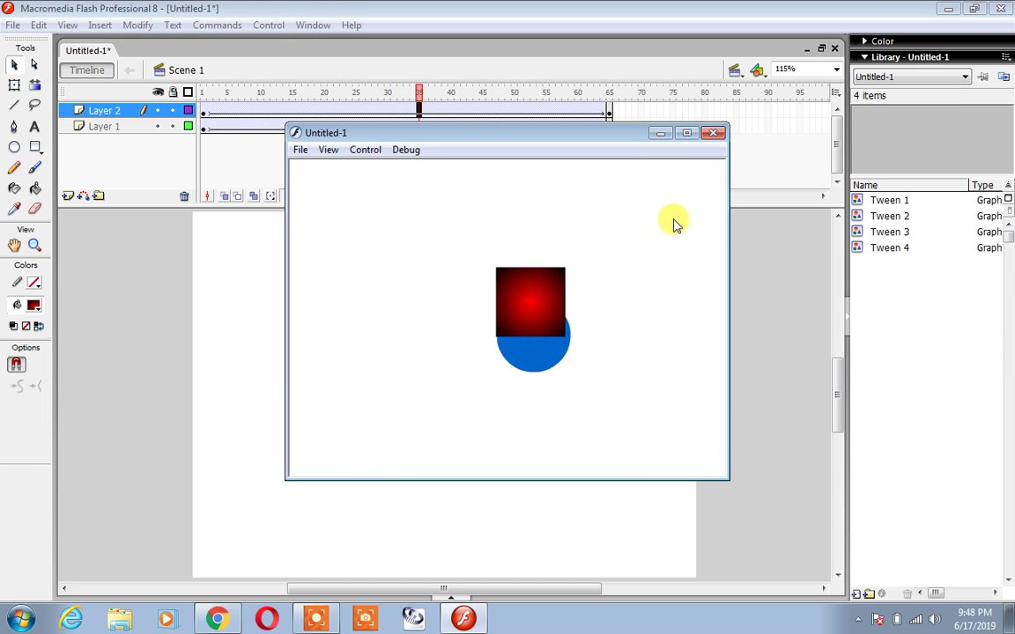
click(712, 133)
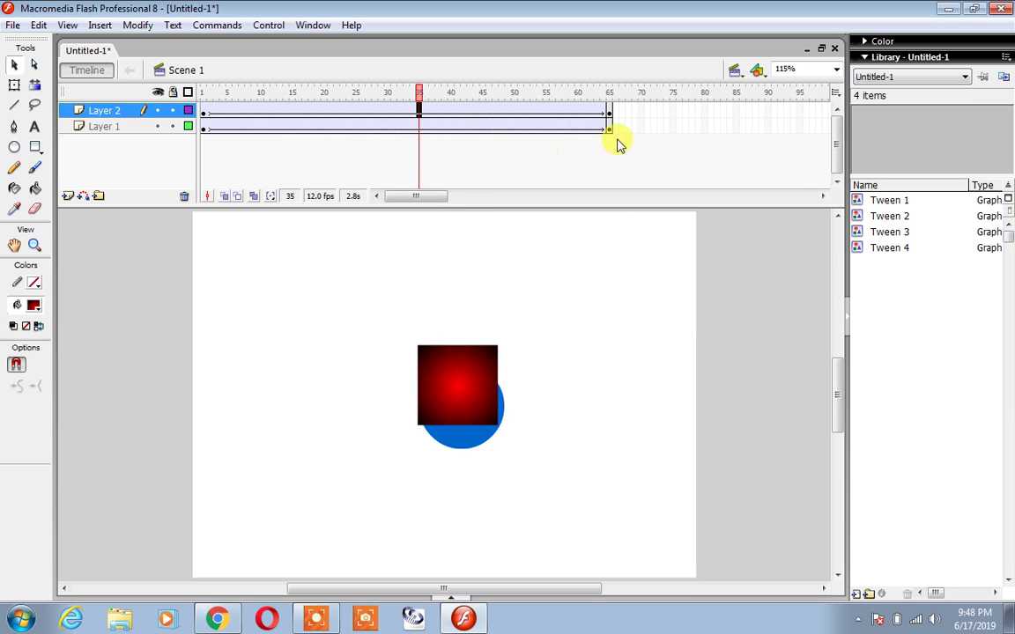
Shift the whole Layer 2 tween along the timeline so it runs from frame 20 to 84, and preview the movie.
drag(606, 110, 369, 117)
key(ctrl+Return)
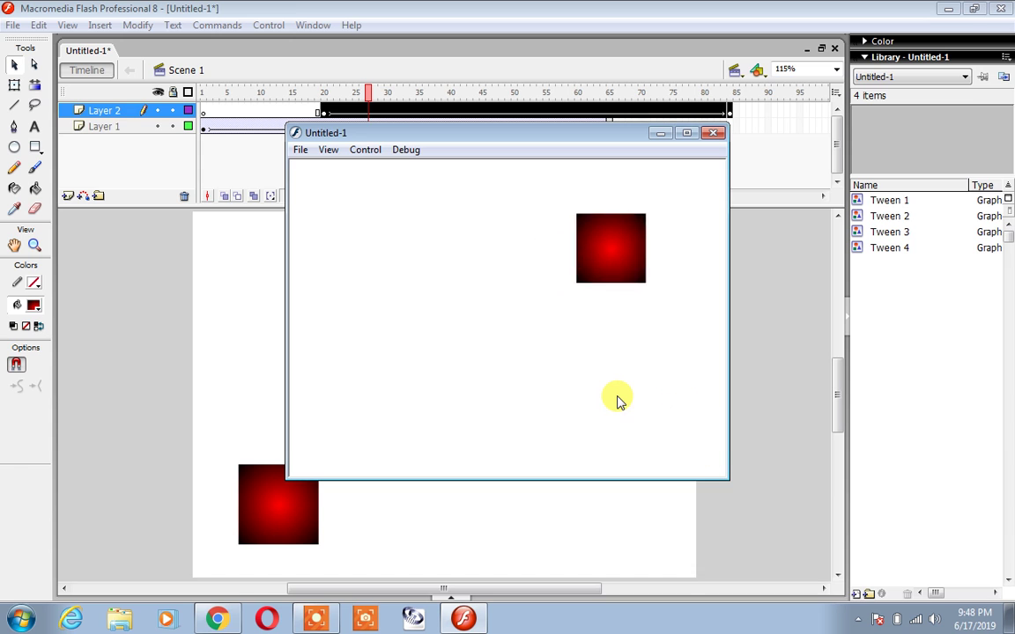
drag(618, 135, 674, 176)
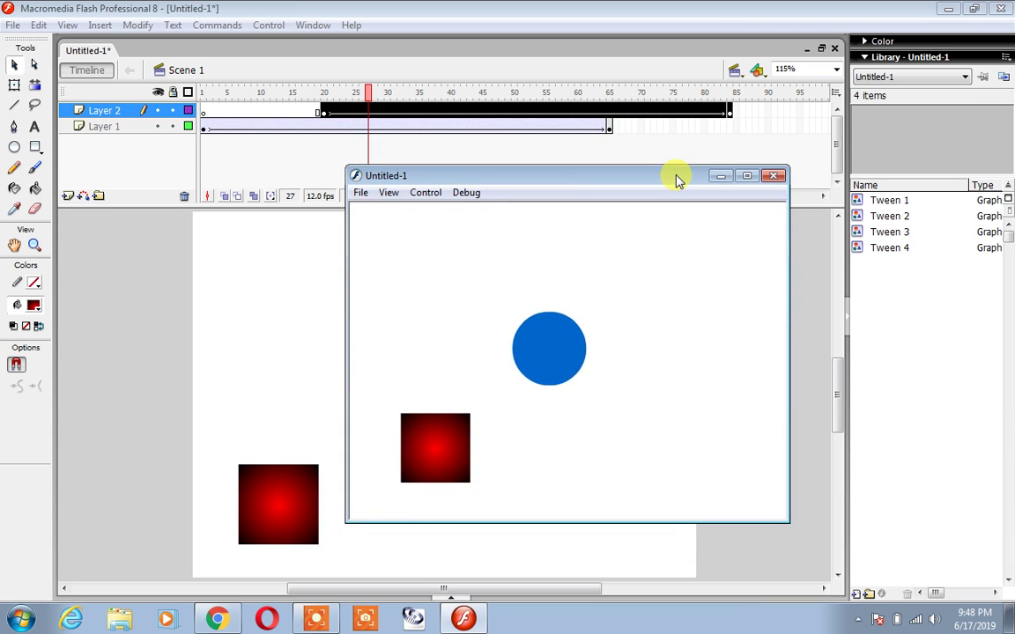
click(768, 175)
click(242, 160)
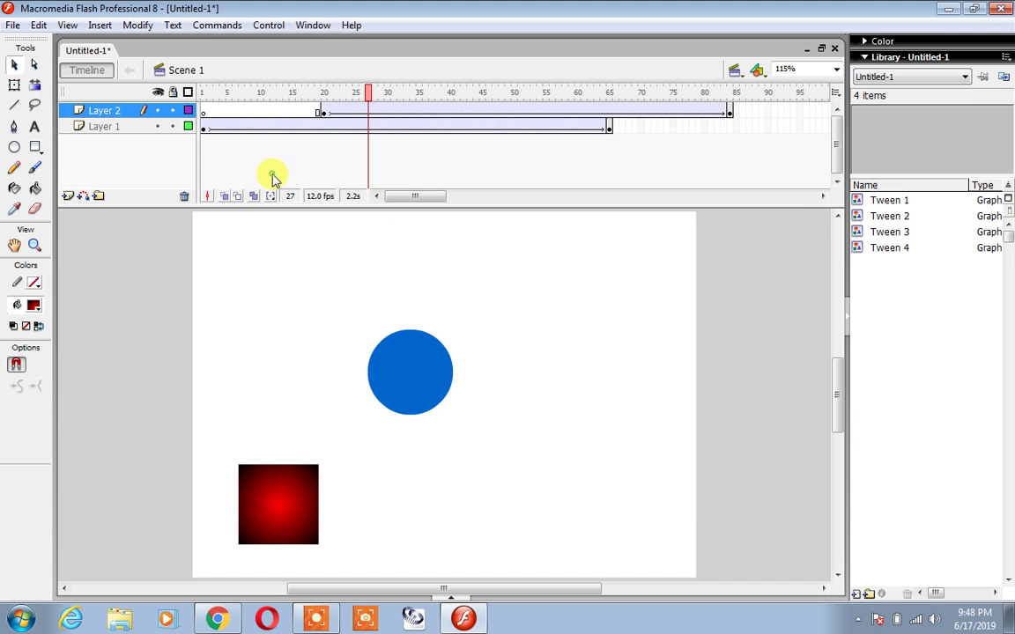
Add a layer above Layer 2 and draw a red gradient pentagon with the PolyStar tool below the circle at frame 1.
click(66, 197)
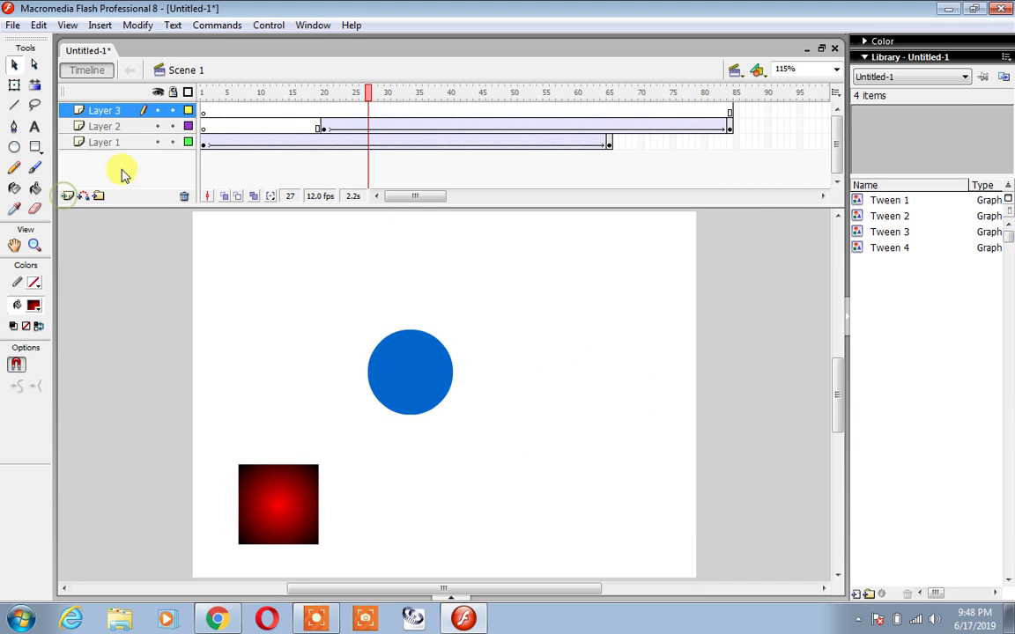
click(205, 115)
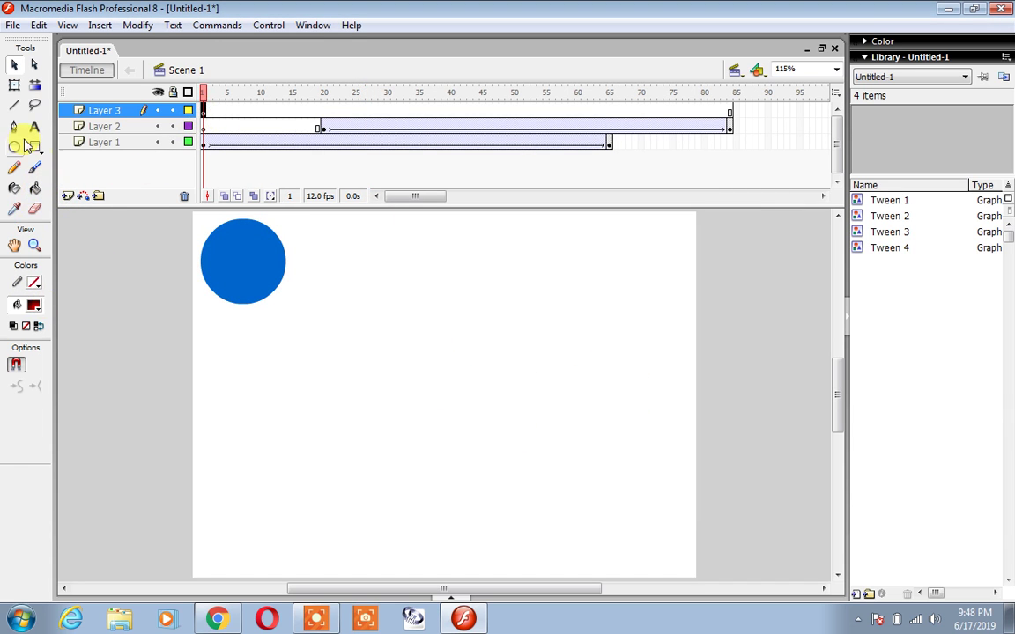
drag(34, 147, 62, 192)
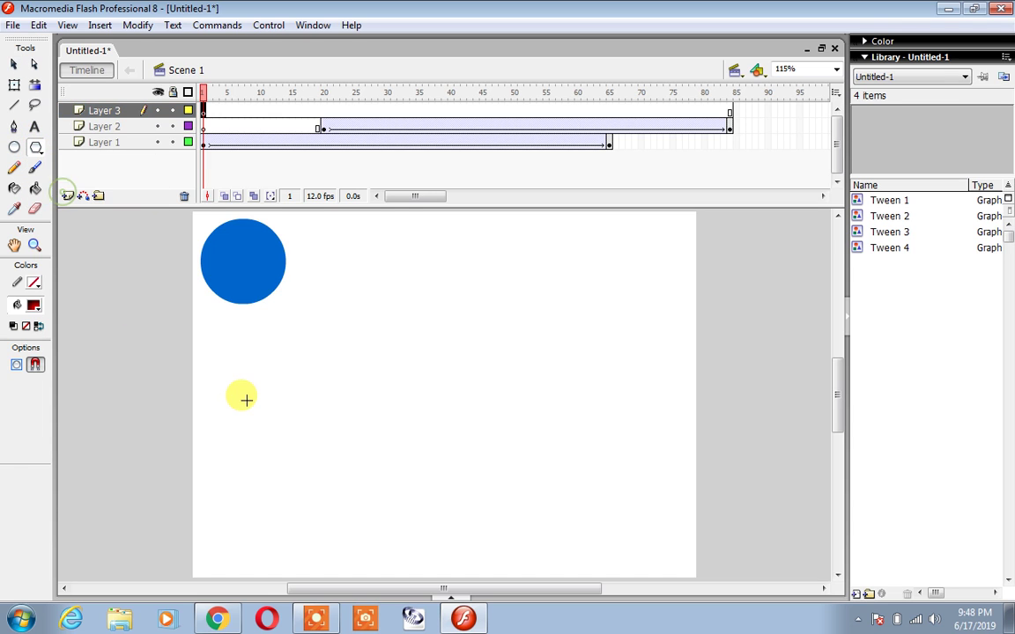
mouse_move(190, 381)
mouse_down()
mouse_move(219, 417)
mouse_move(237, 403)
mouse_up()
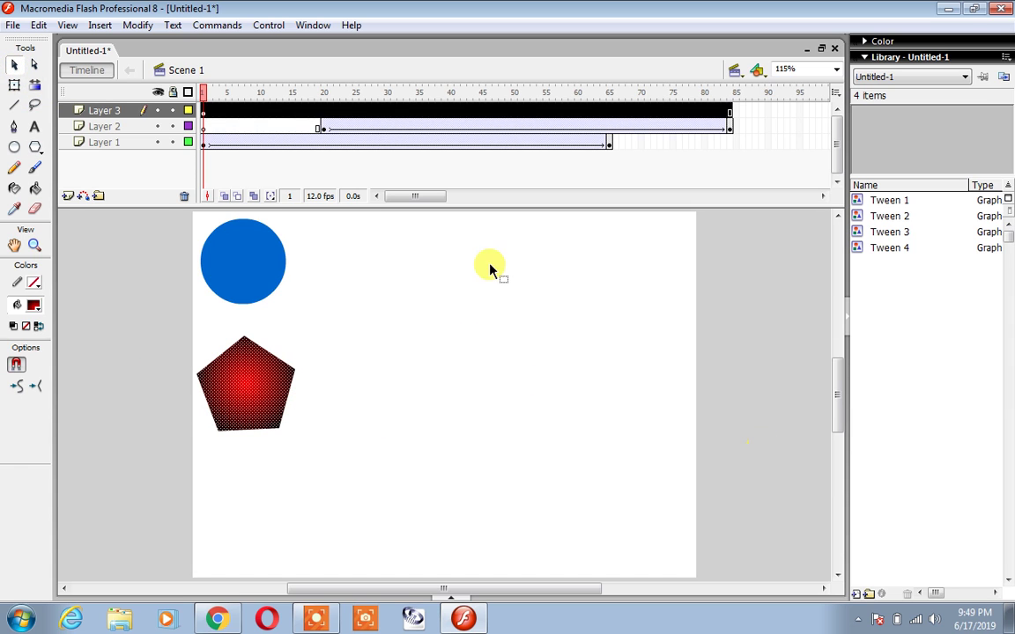
Insert a keyframe at frame 84 of Layer 3 and move the pentagon horizontally to the stage's right edge.
click(729, 112)
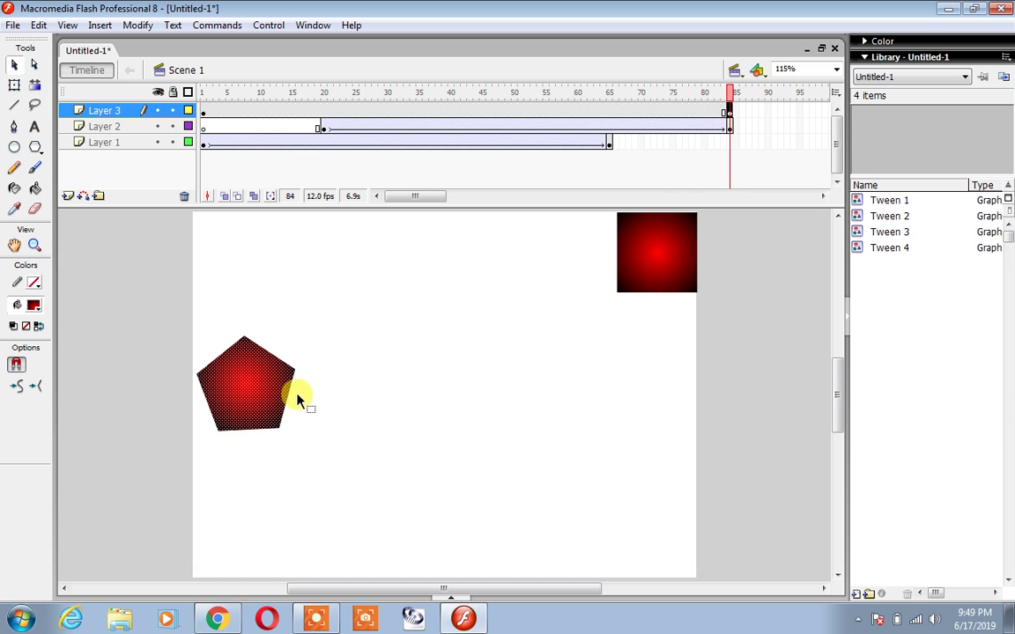
drag(271, 400, 672, 404)
Create a motion tween for the pentagon on Layer 3 and preview the three-layer animation.
right_click(482, 111)
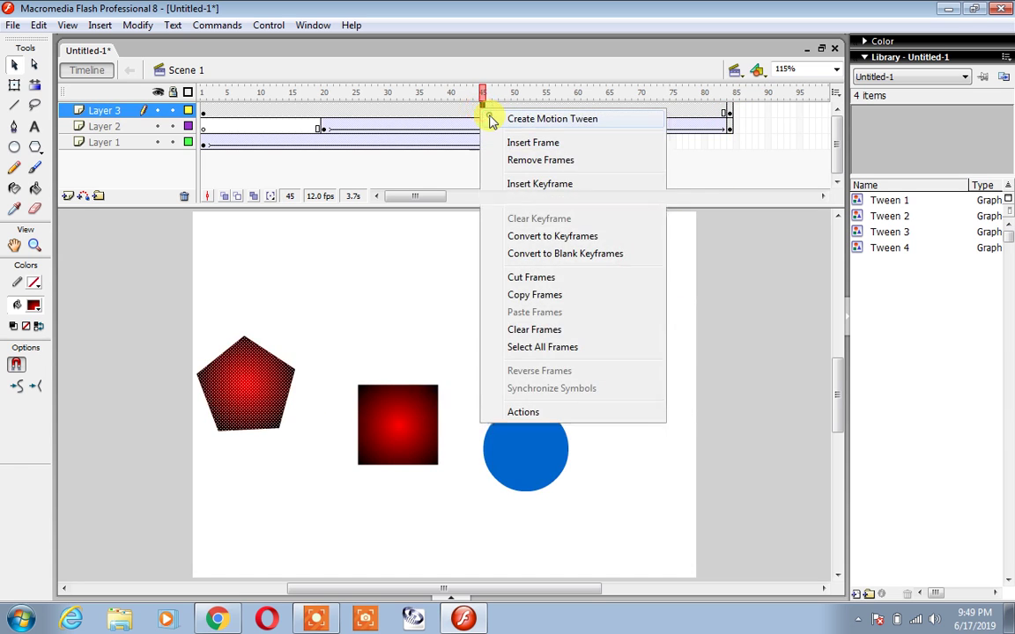
click(490, 118)
key(ctrl+Return)
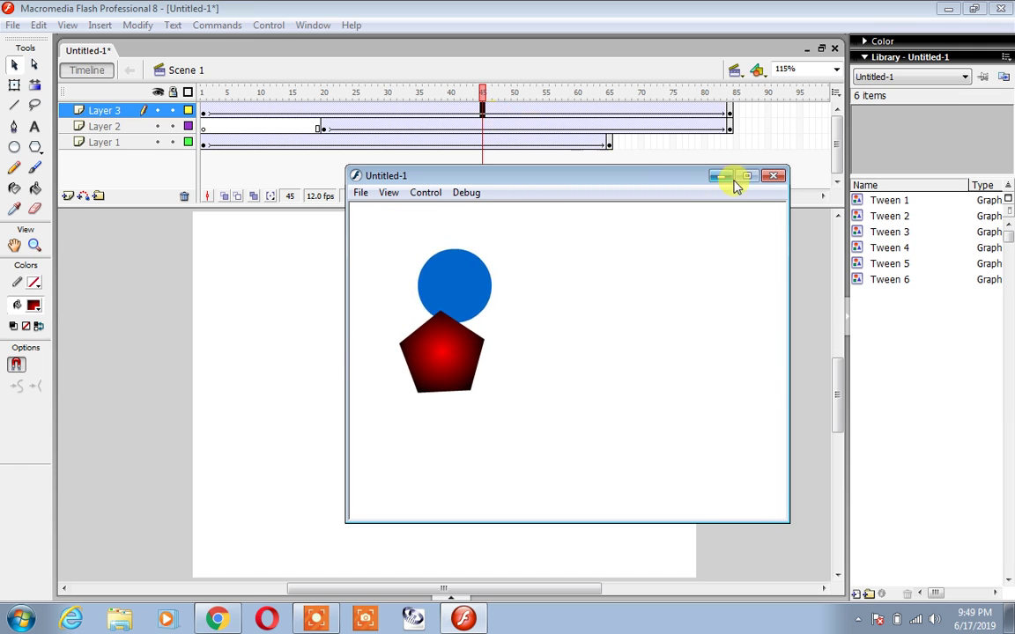
click(769, 180)
click(111, 145)
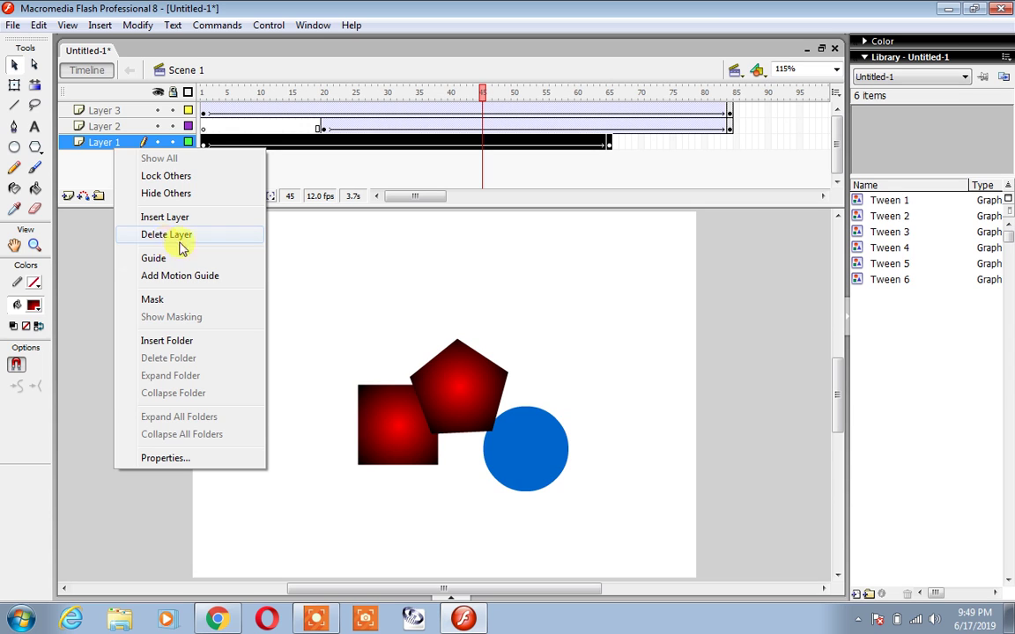
click(385, 277)
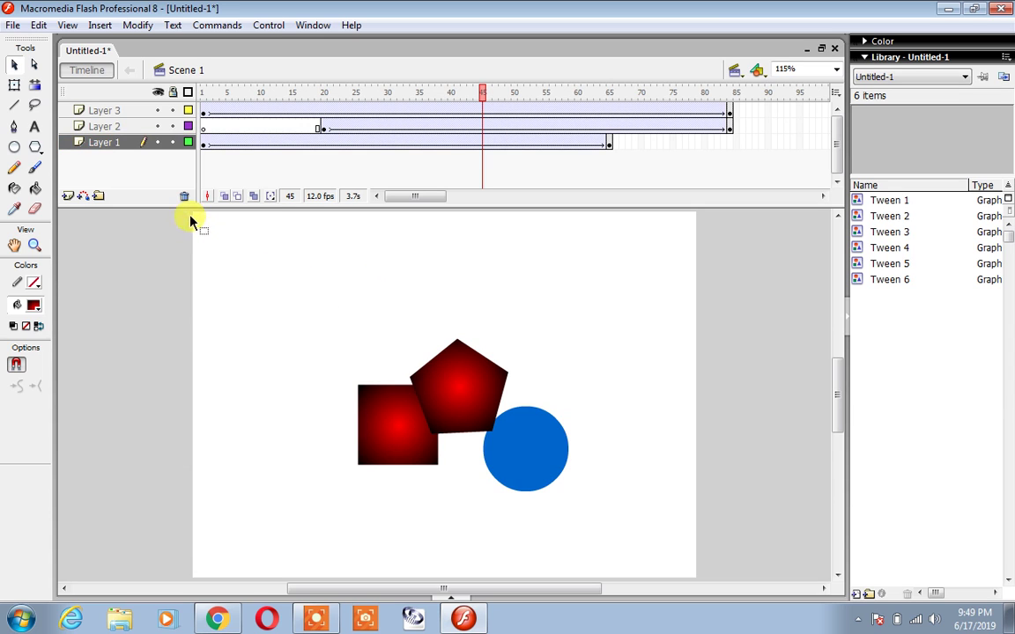
click(124, 110)
click(120, 126)
Insert two empty layers directly above Layer 1, and delete both of them again.
click(113, 146)
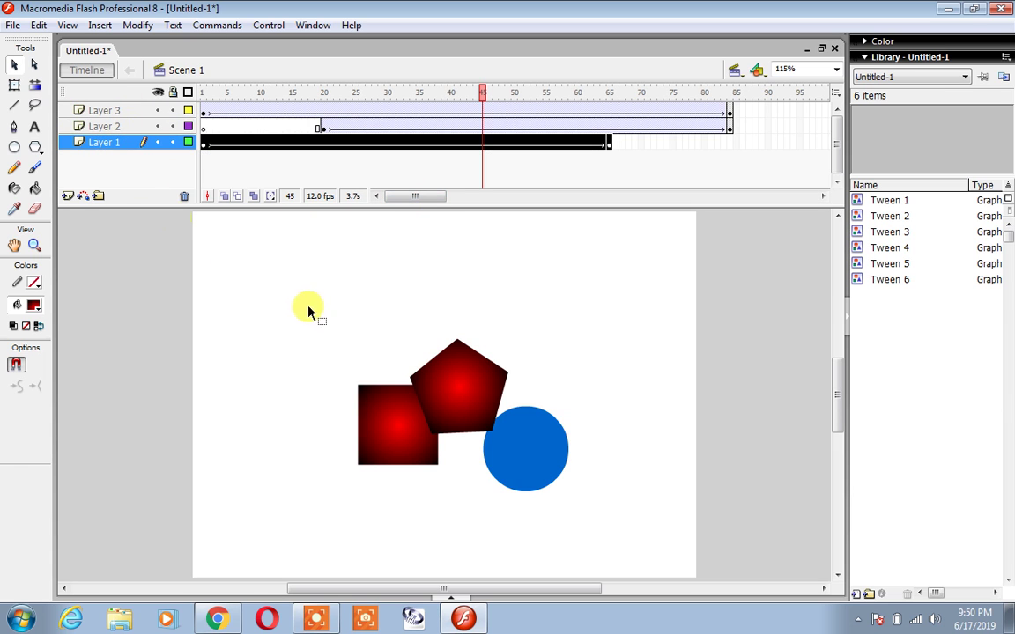
double_click(68, 196)
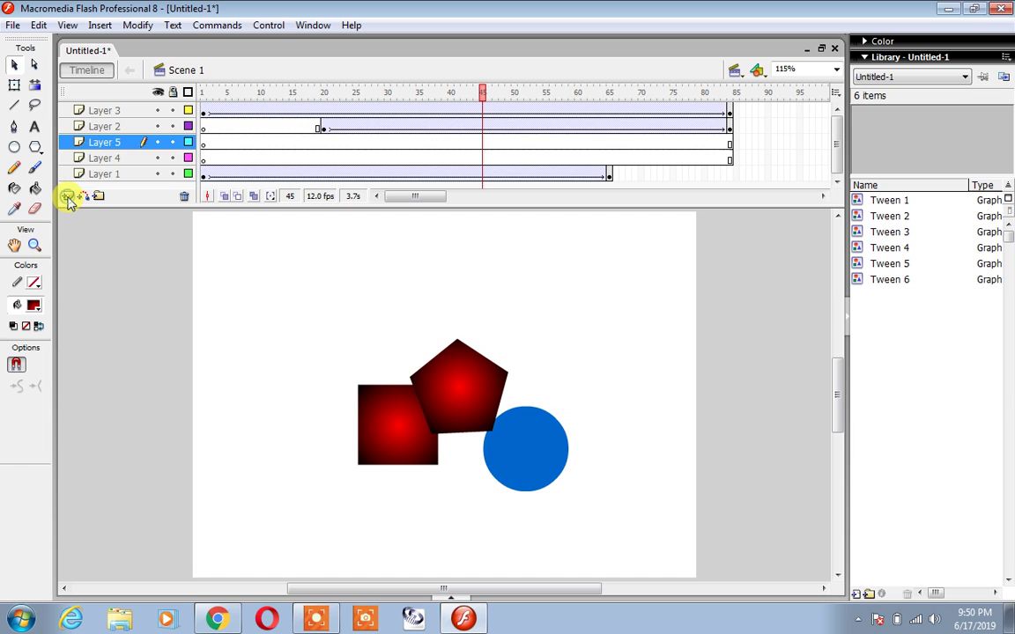
right_click(91, 146)
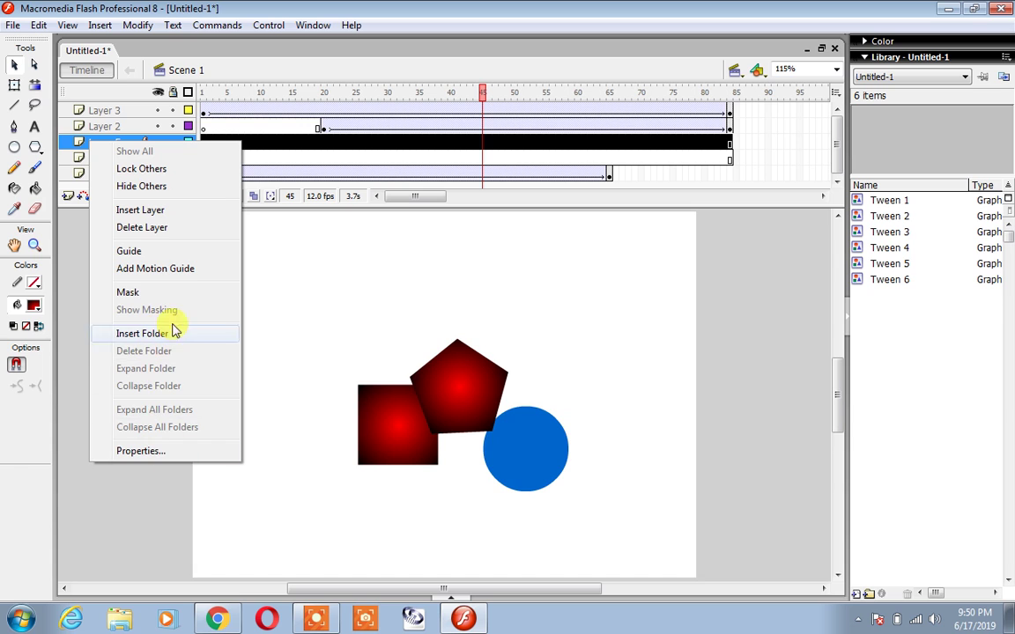
click(171, 233)
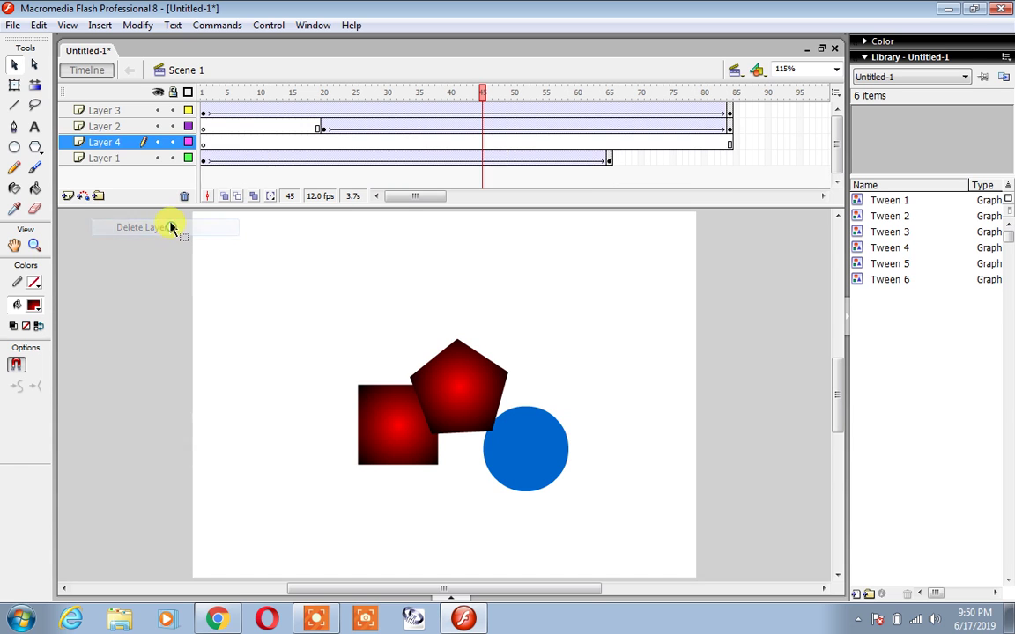
right_click(104, 142)
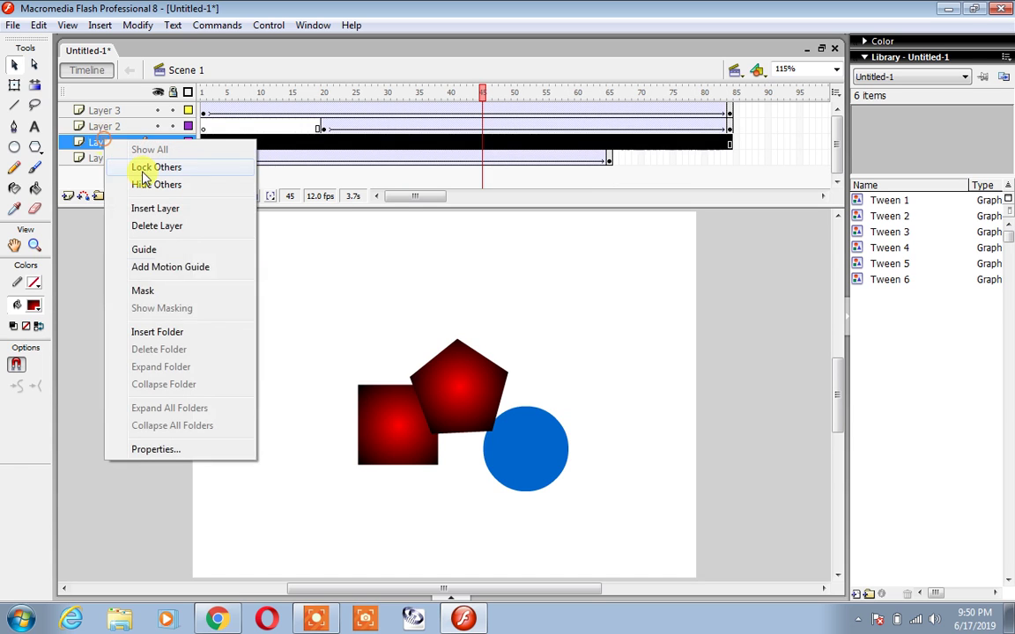
click(172, 226)
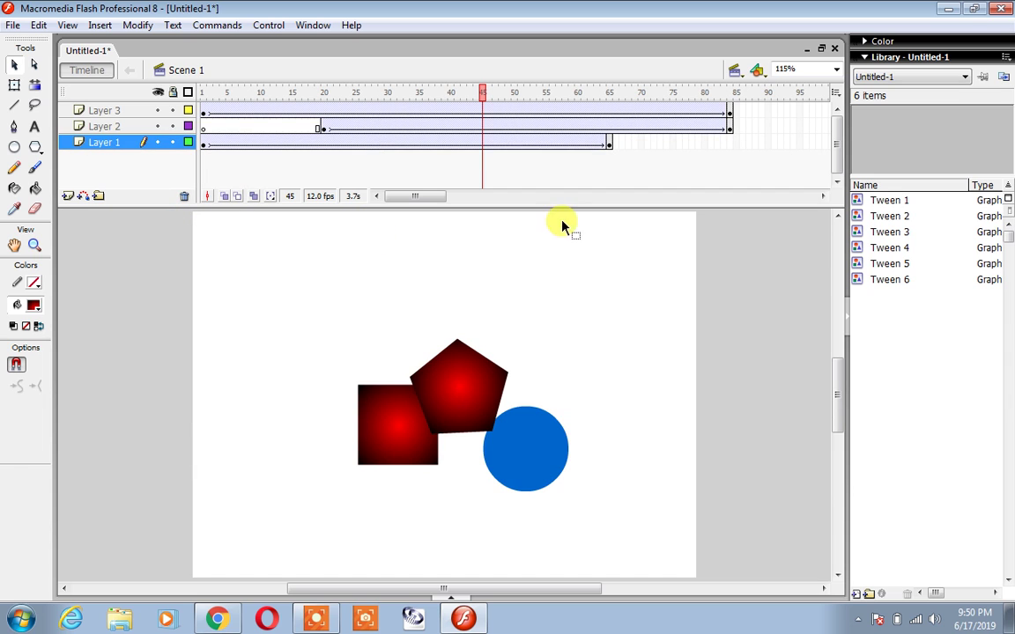
Scrub the playhead back to frame 6 to examine the animation on the three layers.
drag(483, 92, 239, 94)
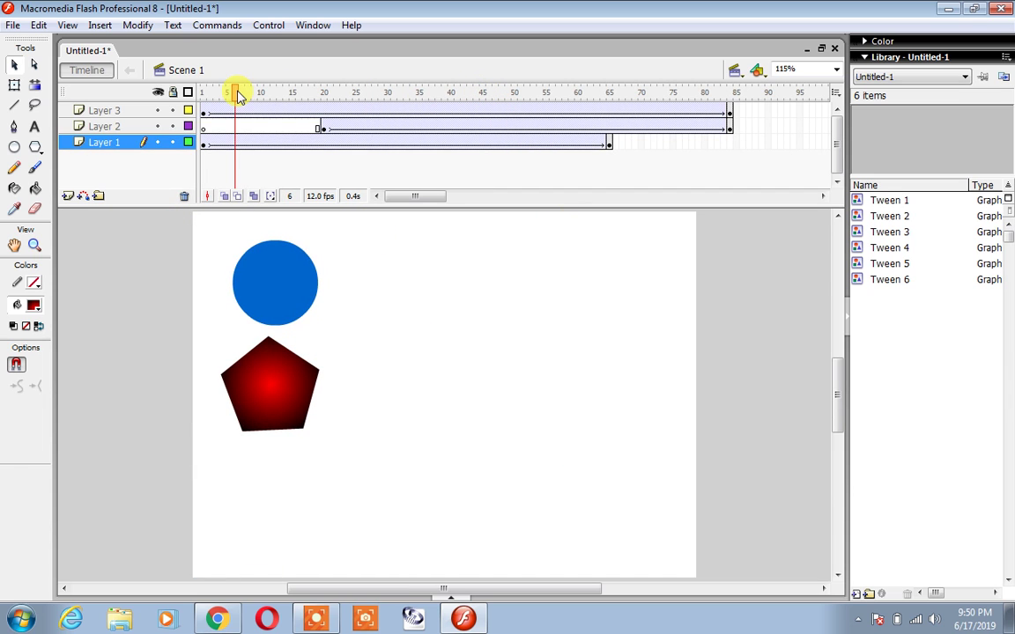